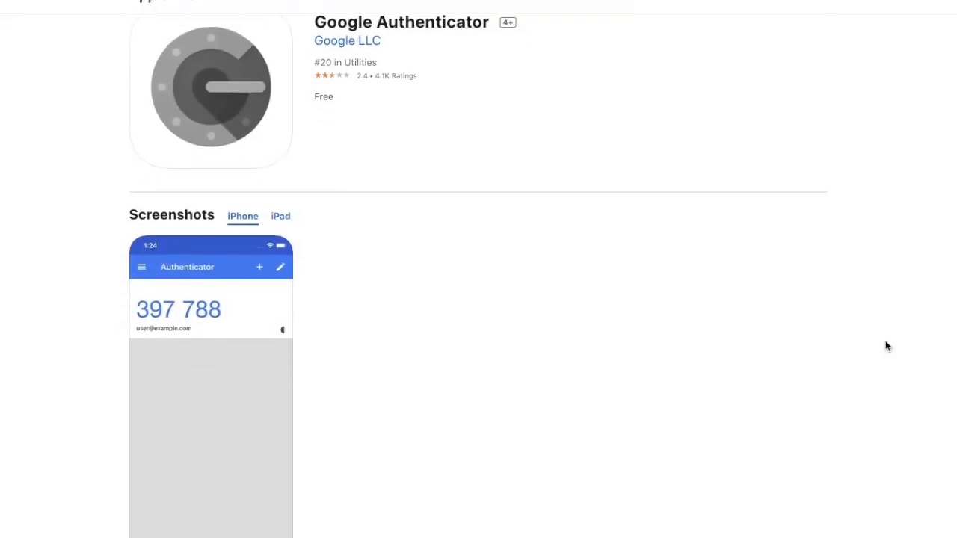
# - Scroll through the Google Authenticator App Store listing's screenshots and description
pyautogui.scroll(-3, 886, 346)
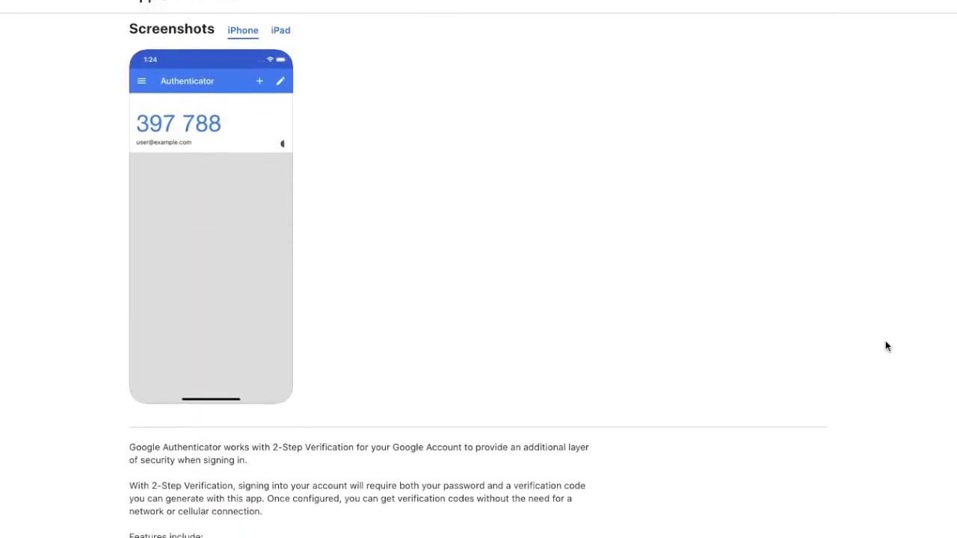
pyautogui.scroll(-3, 886, 346)
pyautogui.scroll(-1, 887, 346)
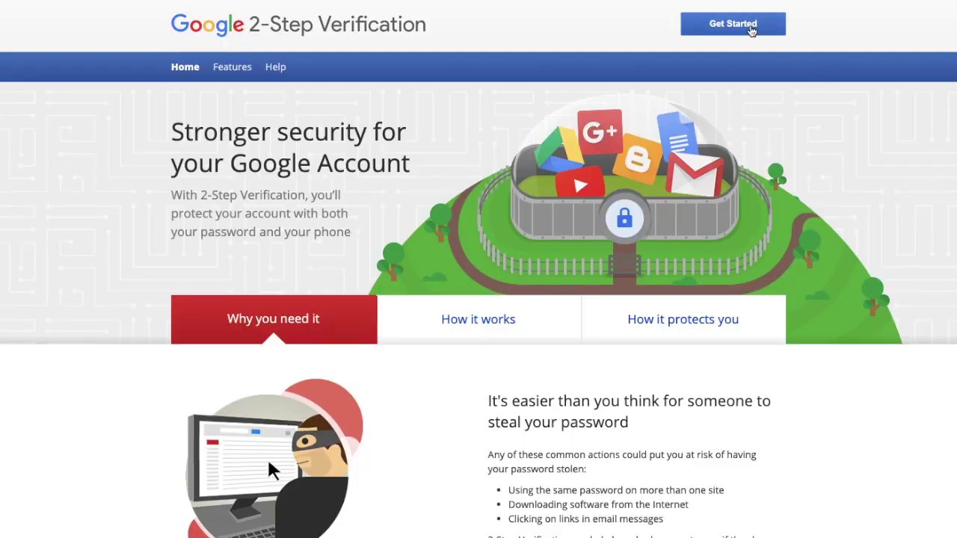
# - Start Google's 2-Step Verification setup via Get Started, then GET STARTED
pyautogui.click(736, 27)
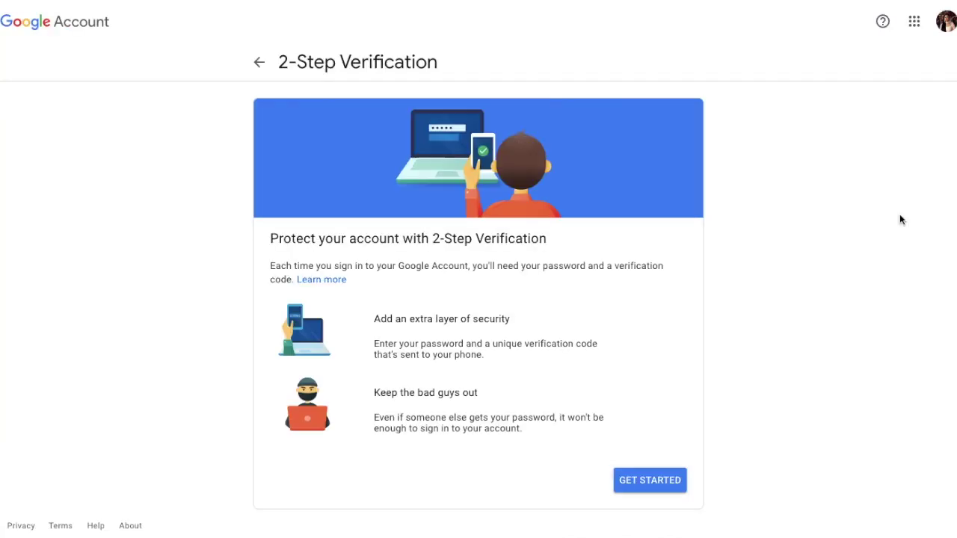
pyautogui.click(653, 478)
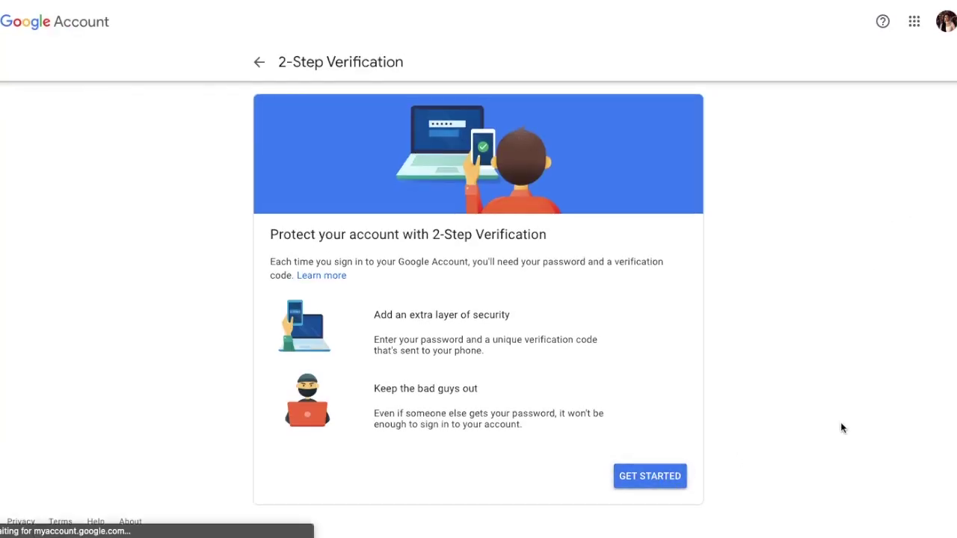